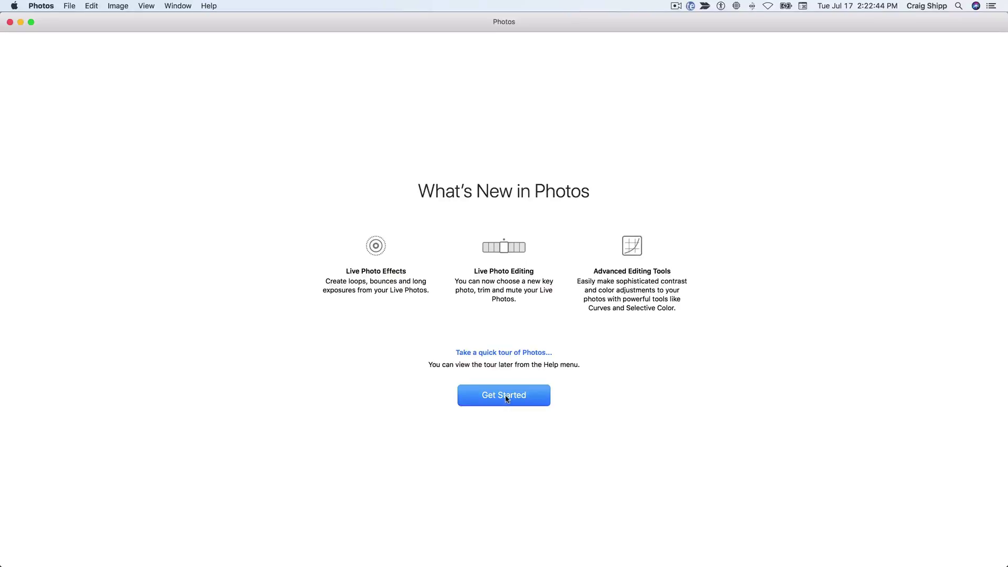
# Dismiss the What's New welcome screen in Photos
pyautogui.click(505, 397)
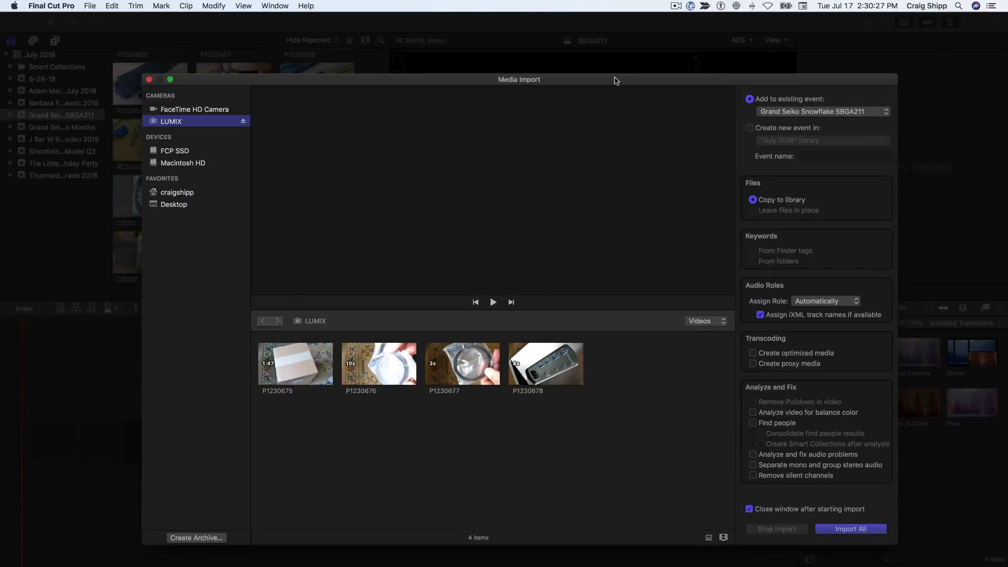
# In Final Cut Pro, import all videos from the LUMIX camera into a new event named blackmagiceGPU Test
pyautogui.moveTo(615, 80); pyautogui.dragTo(611, 69)
pyautogui.click(739, 115)
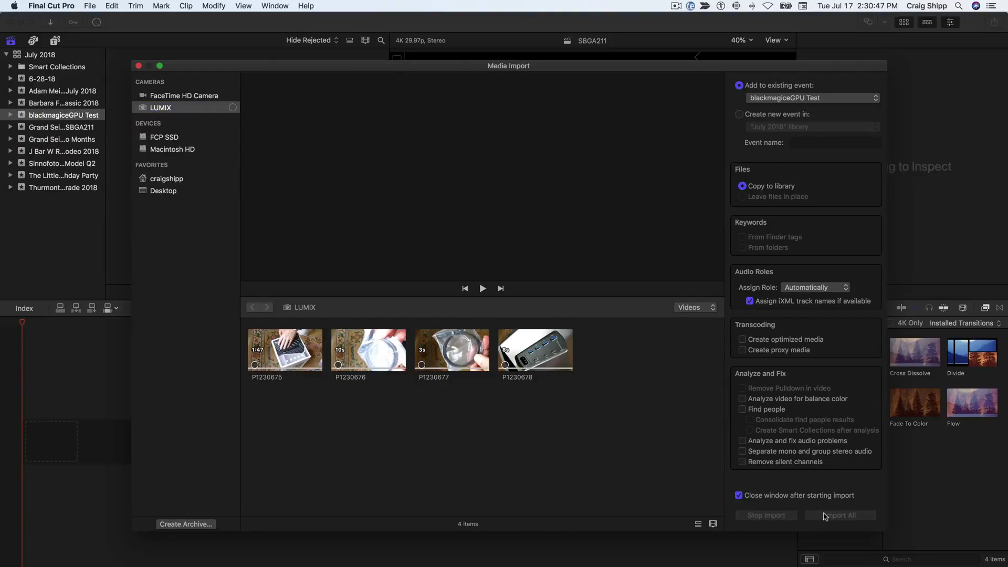
pyautogui.click(826, 515)
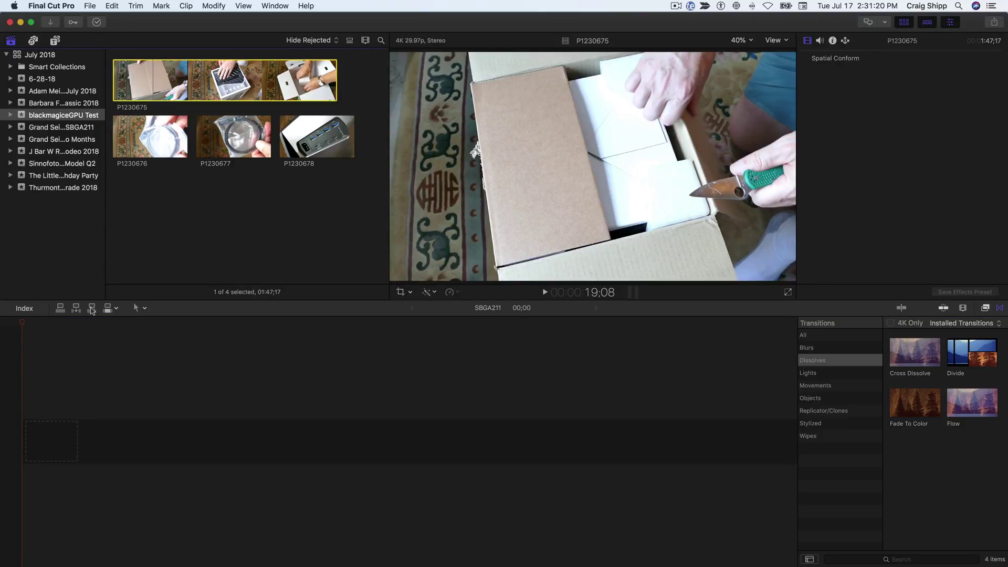
# Append the clips P1230675, P1230676, P1230677 and P1230678 to the SBGA211 timeline in order
pyautogui.click(91, 308)
pyautogui.click(158, 156)
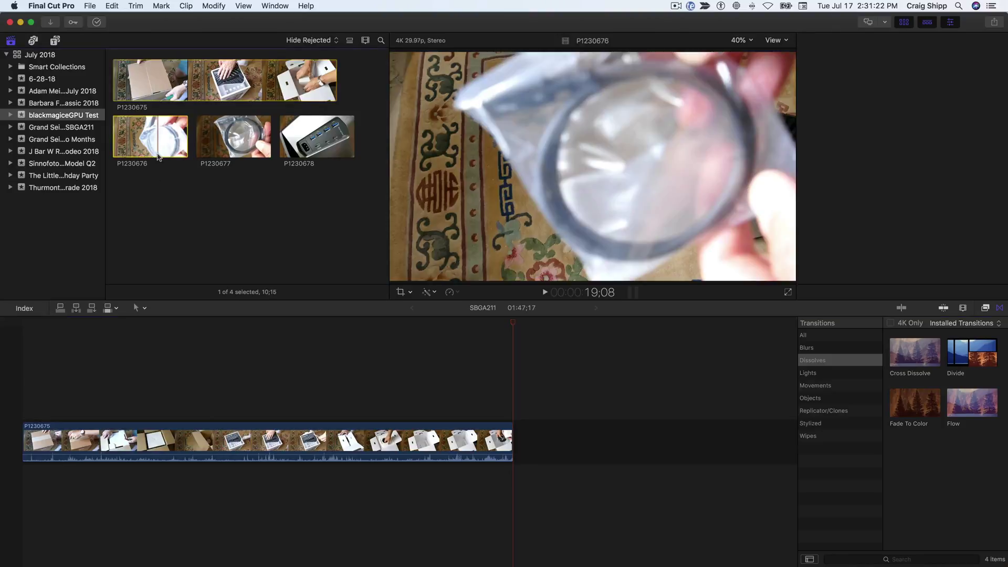
pyautogui.click(92, 311)
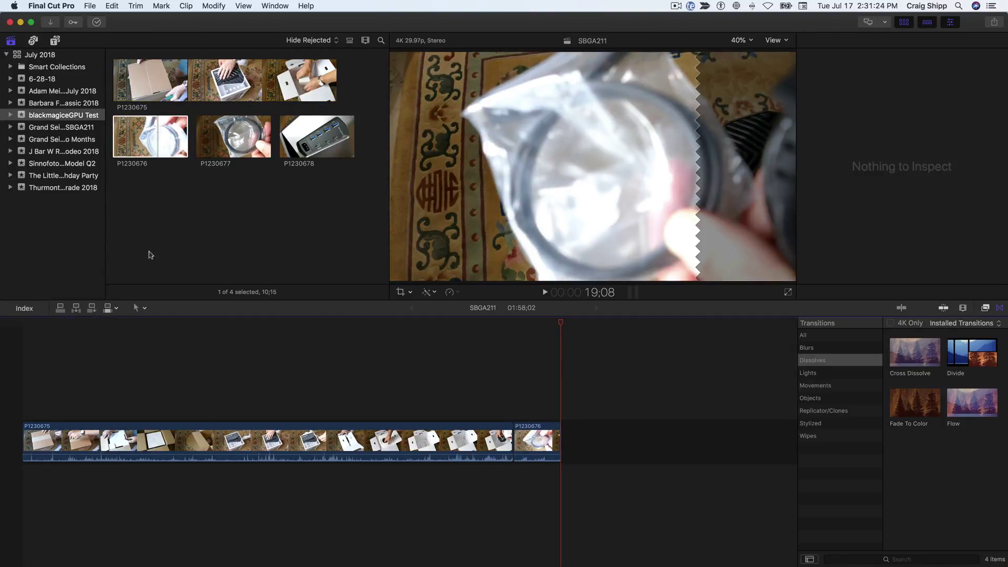
pyautogui.click(226, 154)
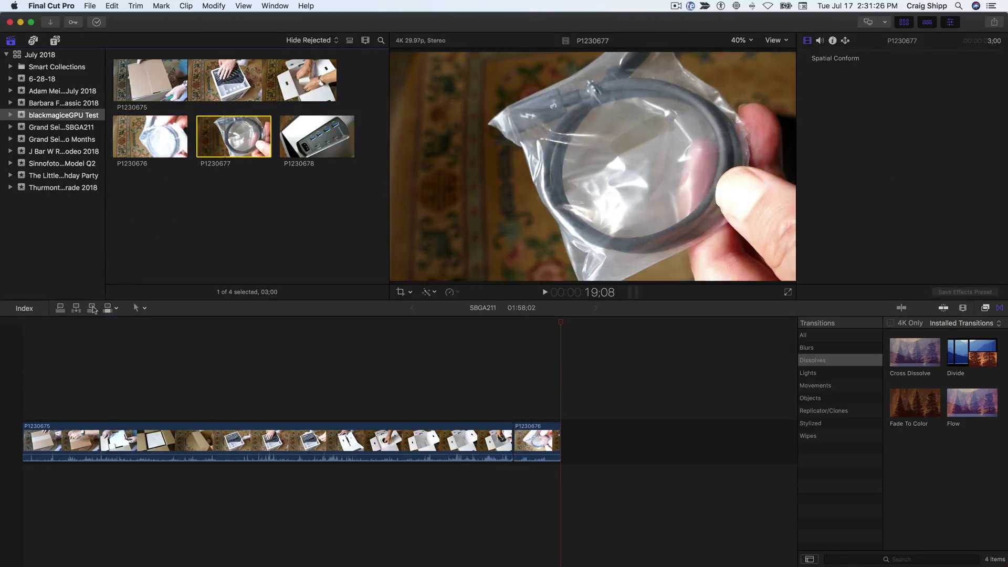
pyautogui.click(91, 310)
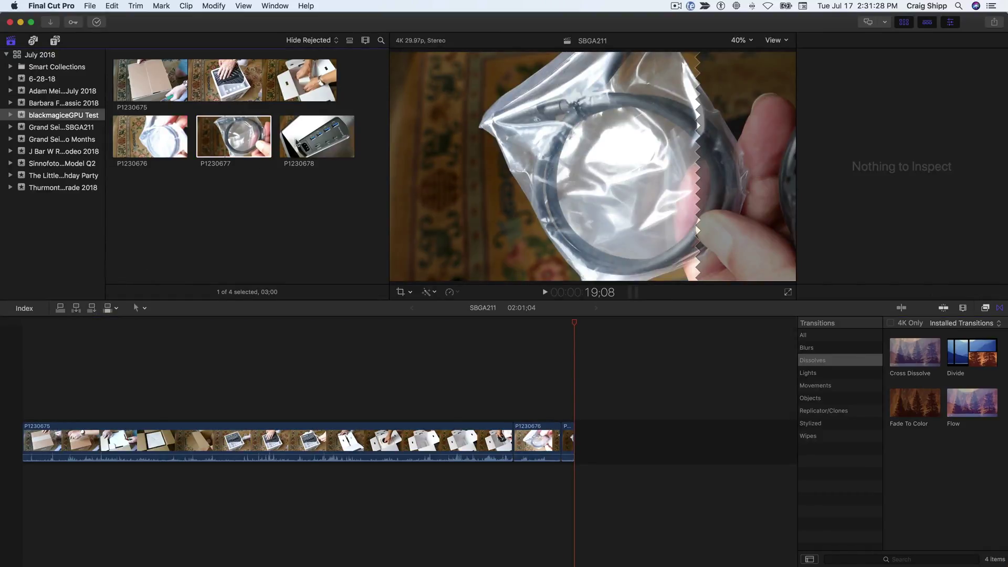
pyautogui.press('Down')
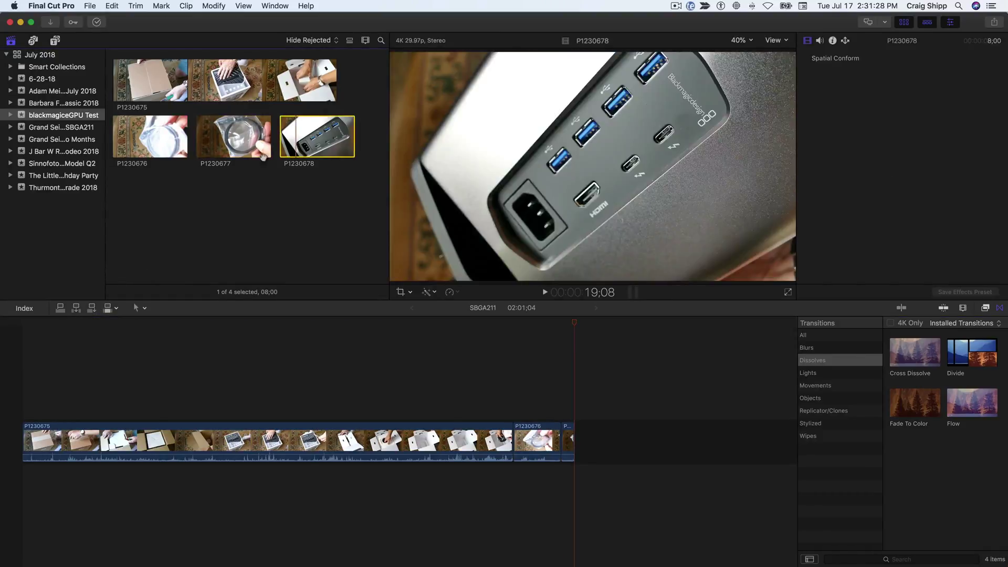
pyautogui.click(92, 309)
# Select all four timeline clips and lower their audio volume to -∞ dB
pyautogui.click(243, 435)
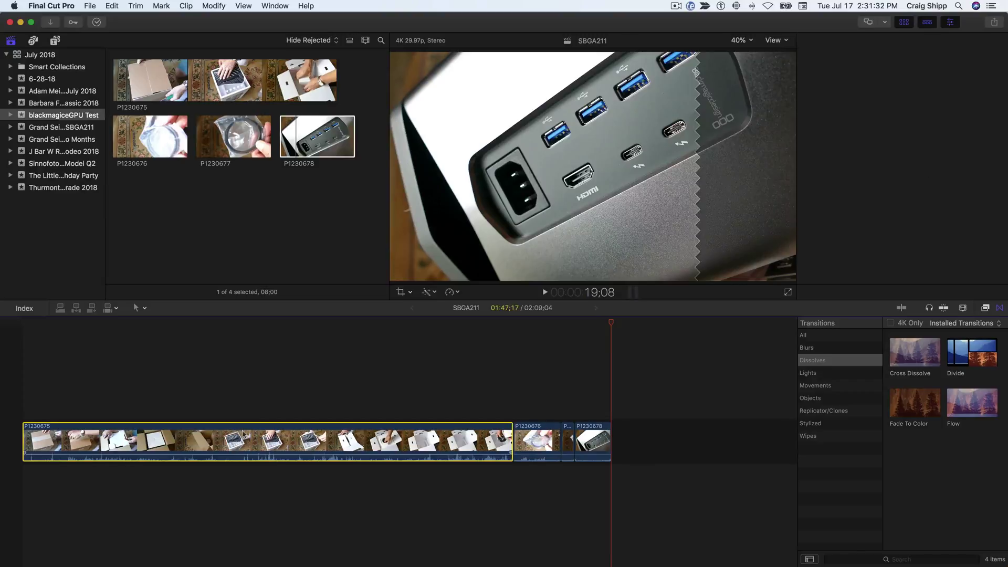
pyautogui.press('super+a')
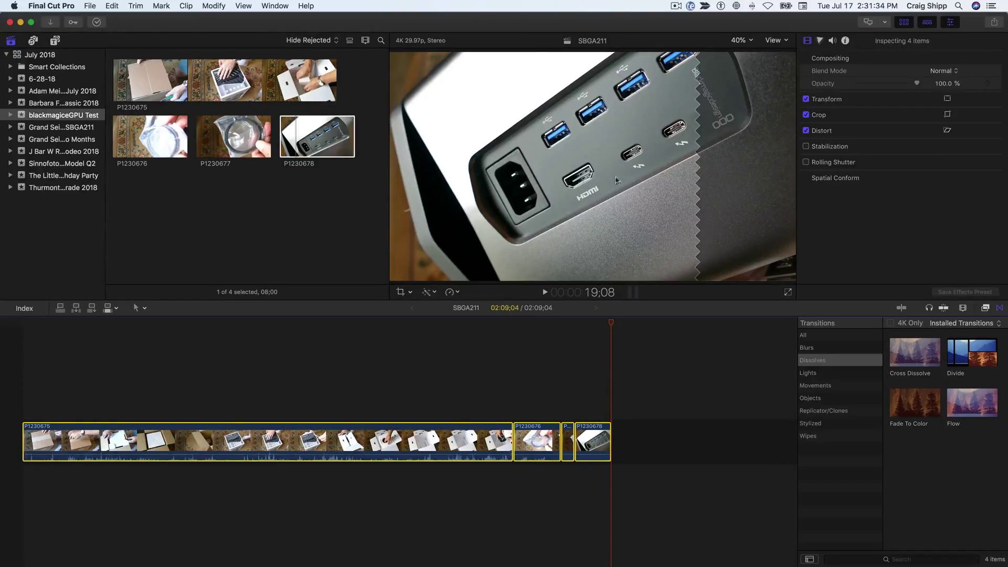
pyautogui.click(832, 42)
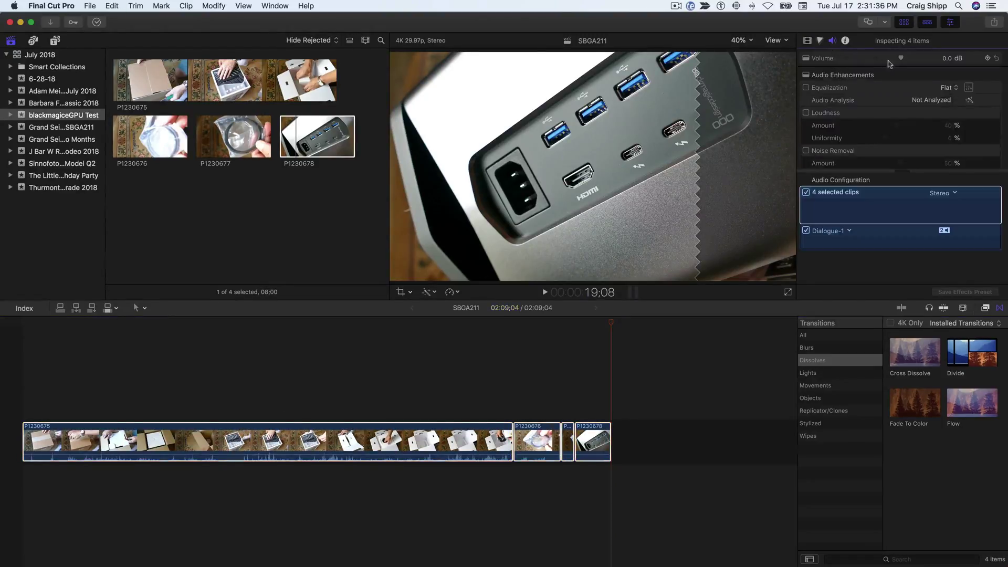
pyautogui.moveTo(901, 61); pyautogui.dragTo(834, 62)
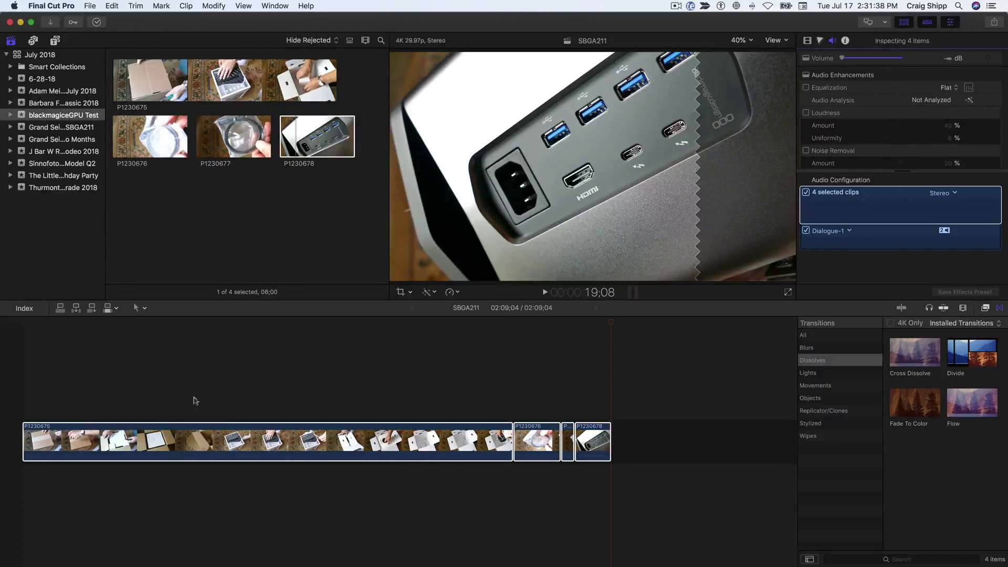
# Play P1230675 from the start, blade it at 4;15 and about 13 seconds, and delete the section between the cuts
pyautogui.click(25, 382)
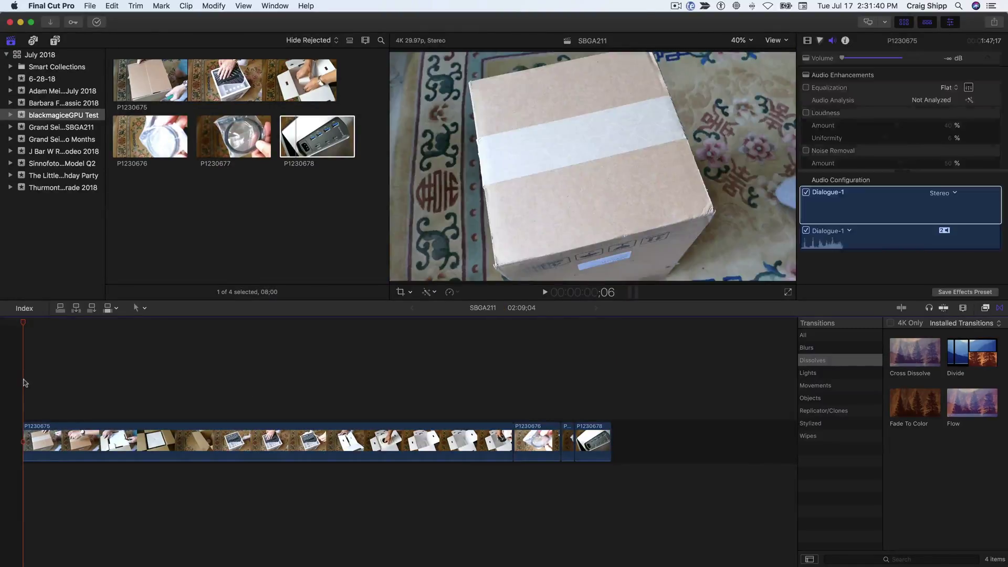
pyautogui.press('space')
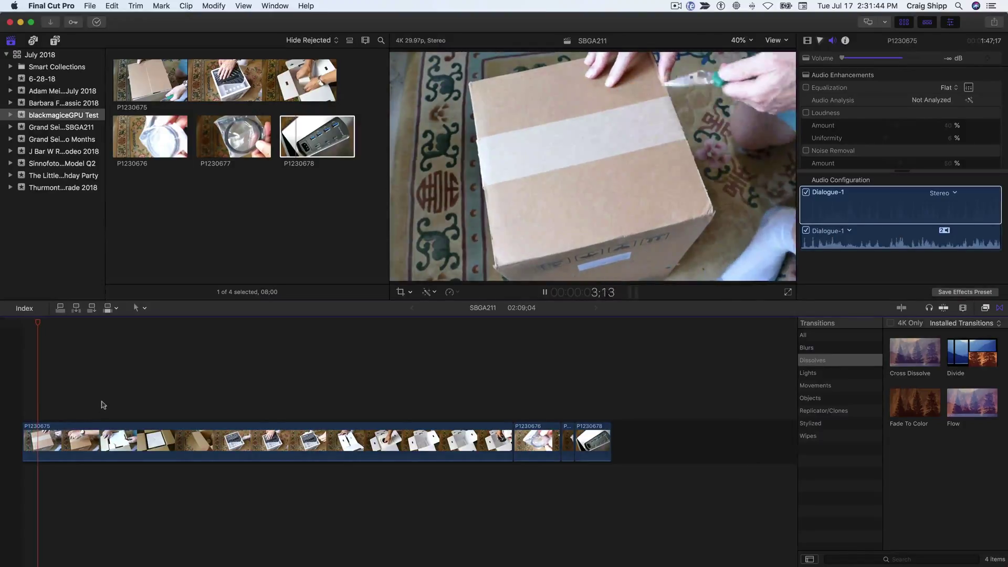
pyautogui.press('space')
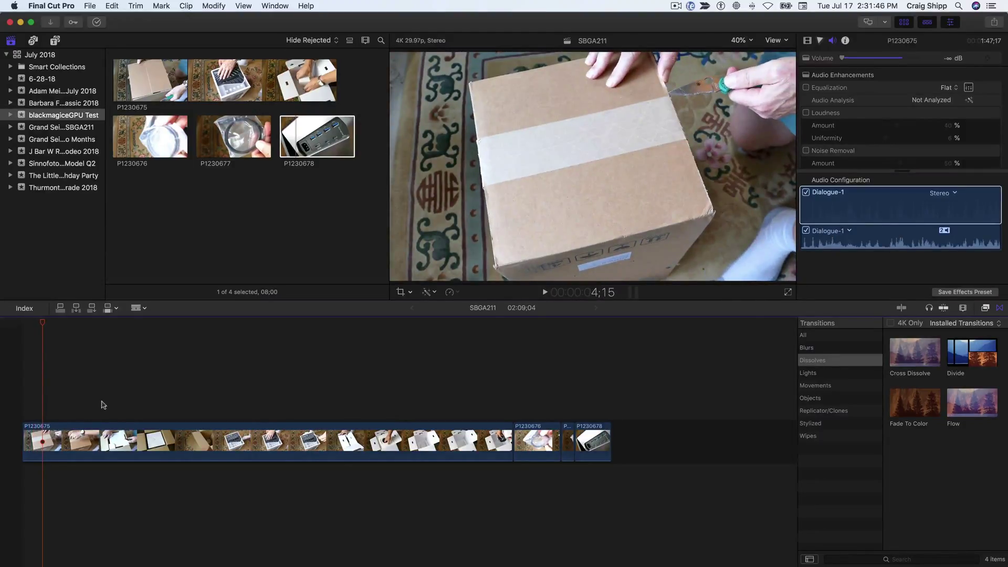
pyautogui.click(43, 439)
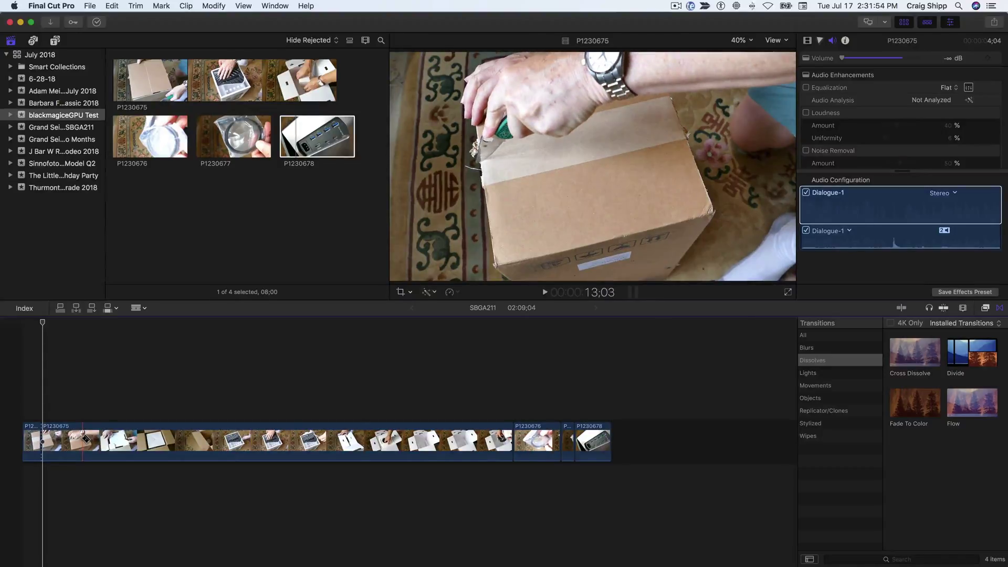
pyautogui.click(83, 438)
pyautogui.press('a')
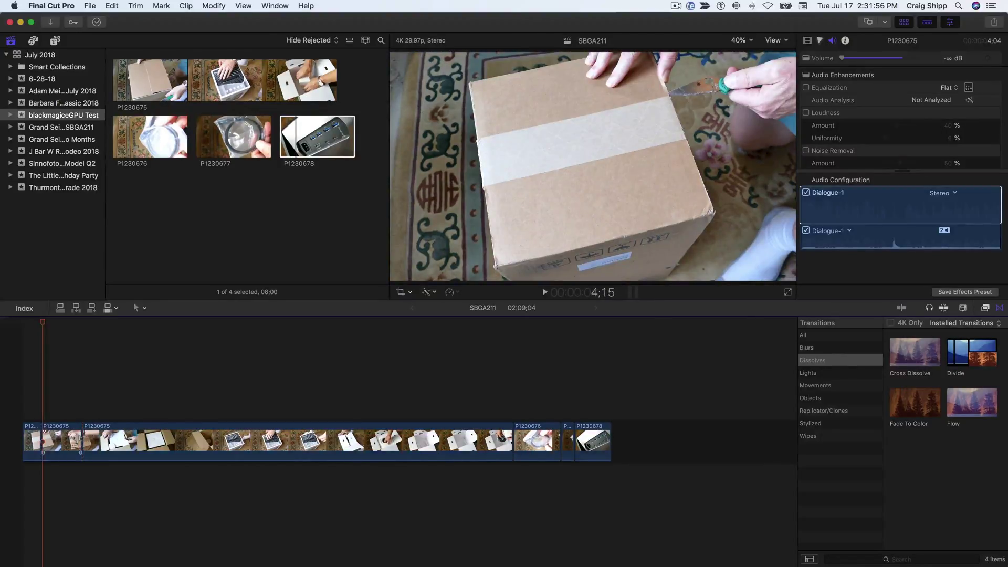
pyautogui.click(71, 440)
pyautogui.press('Delete')
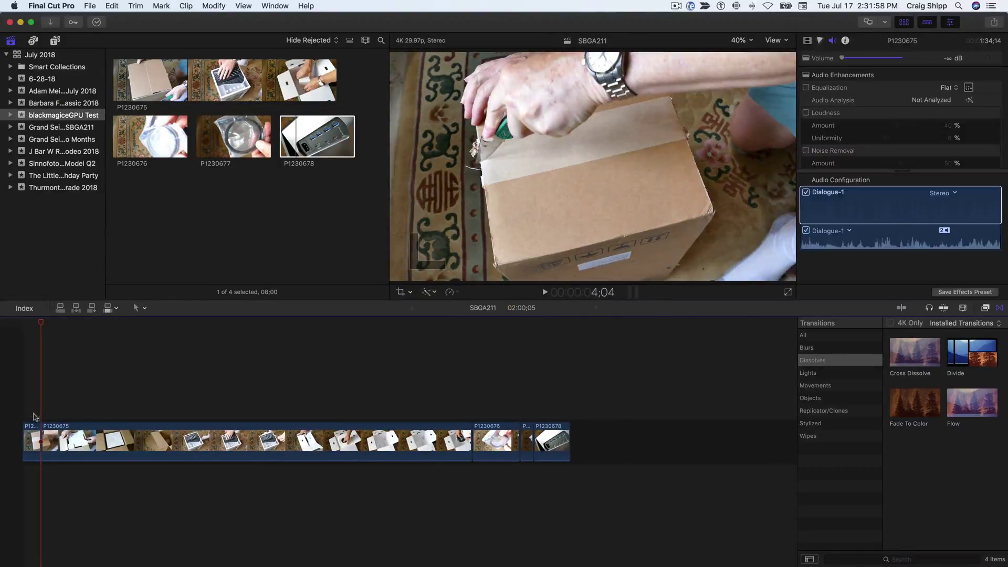
# Play on to 8;08, blade the remaining unboxing clip there, and delete the following 15;16 section
pyautogui.press('space')
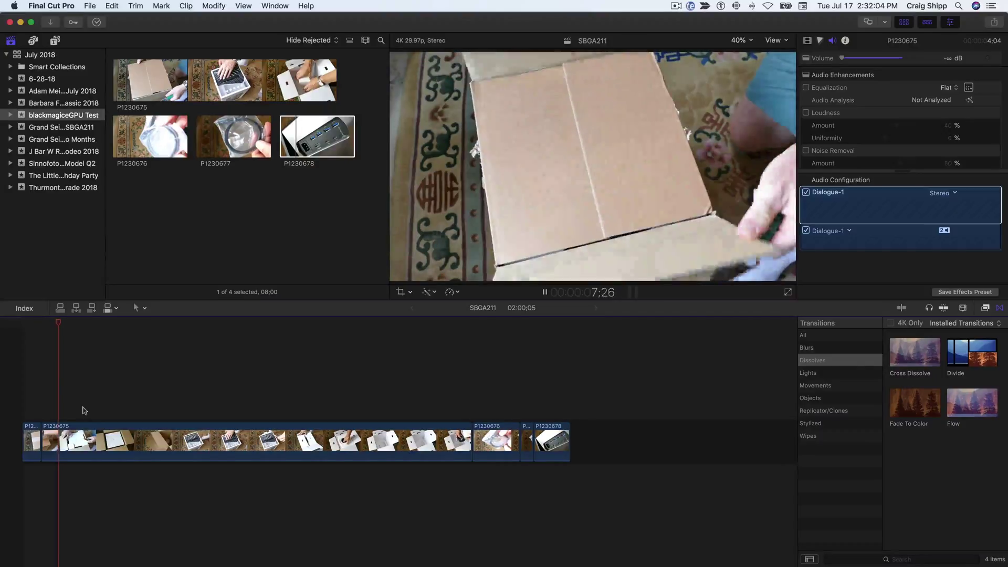
pyautogui.press('space')
pyautogui.press('b')
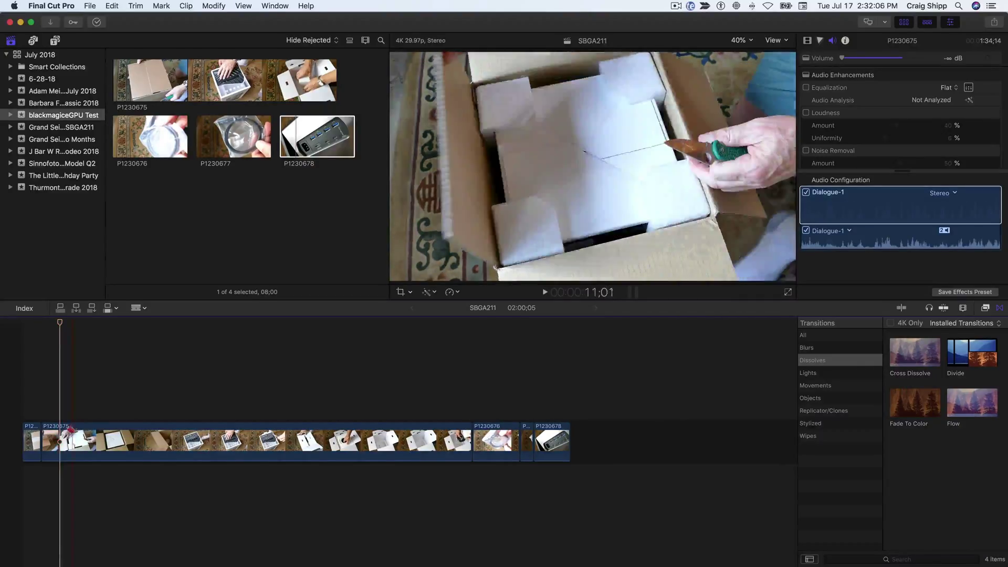
pyautogui.click(60, 441)
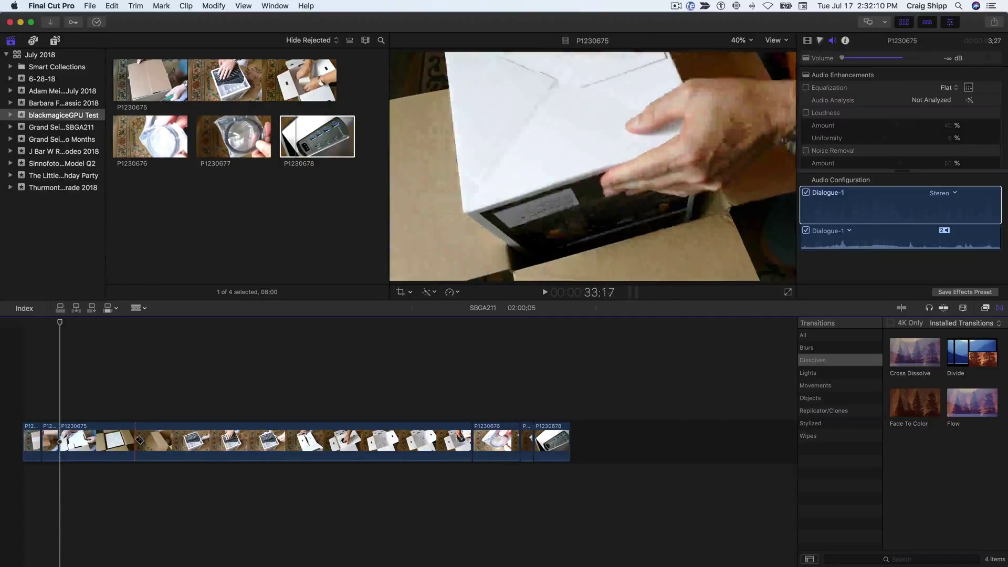
pyautogui.click(131, 441)
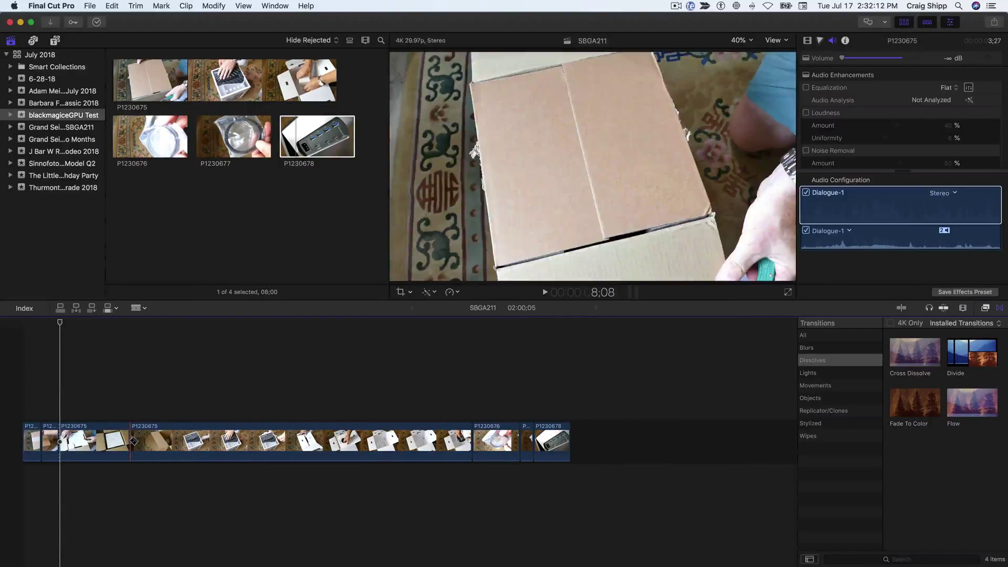
pyautogui.press('a')
pyautogui.click(107, 439)
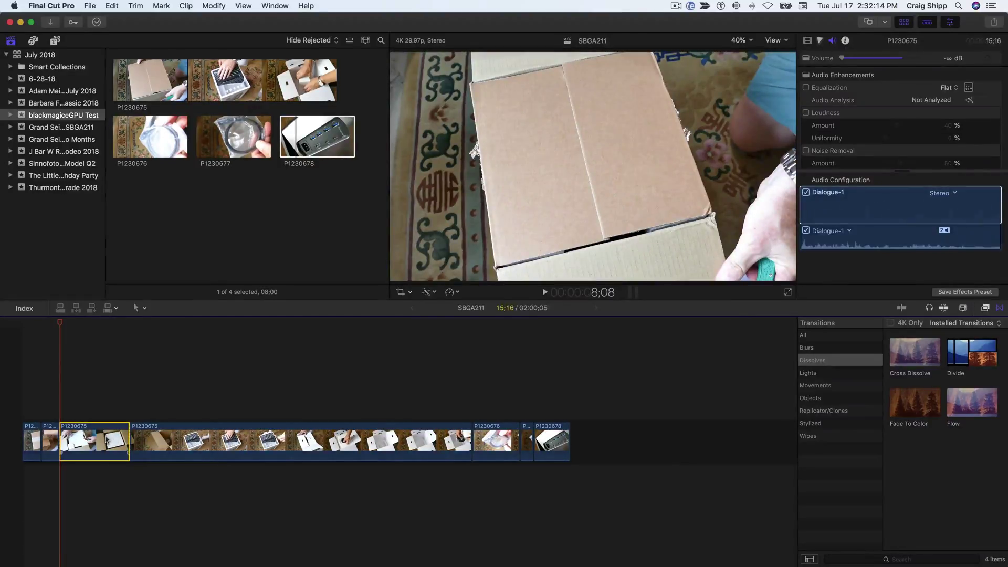
pyautogui.press('Delete')
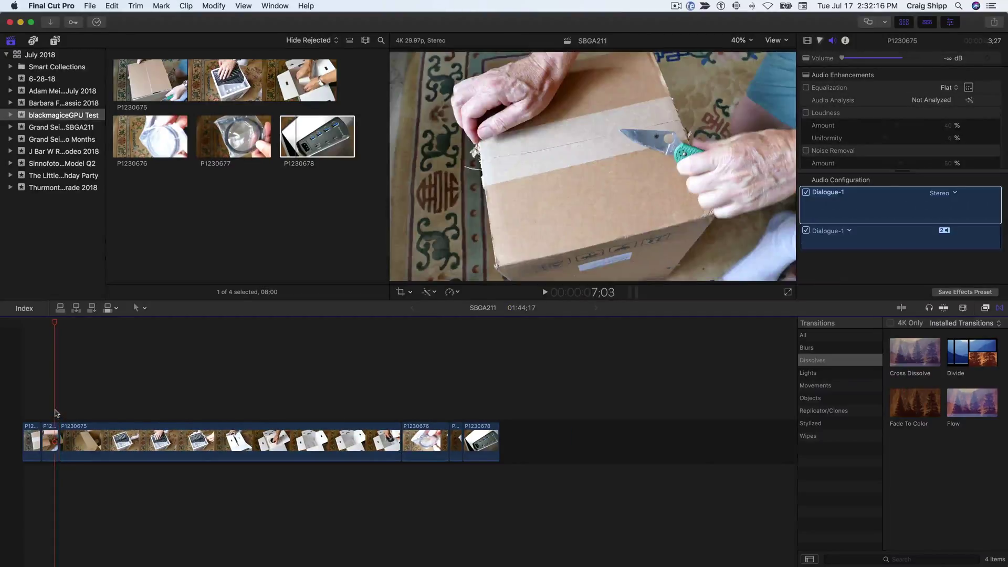
# Blade the unboxing clip at about 10 seconds and where the knife reaches the eGPU box, and delete the section between
pyautogui.press('space')
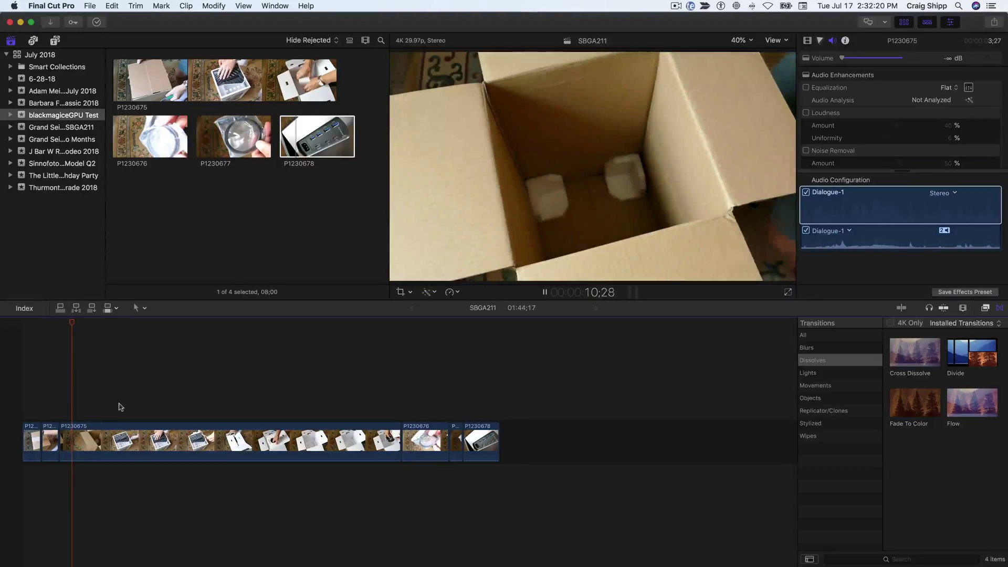
pyautogui.press('space')
pyautogui.press('t')
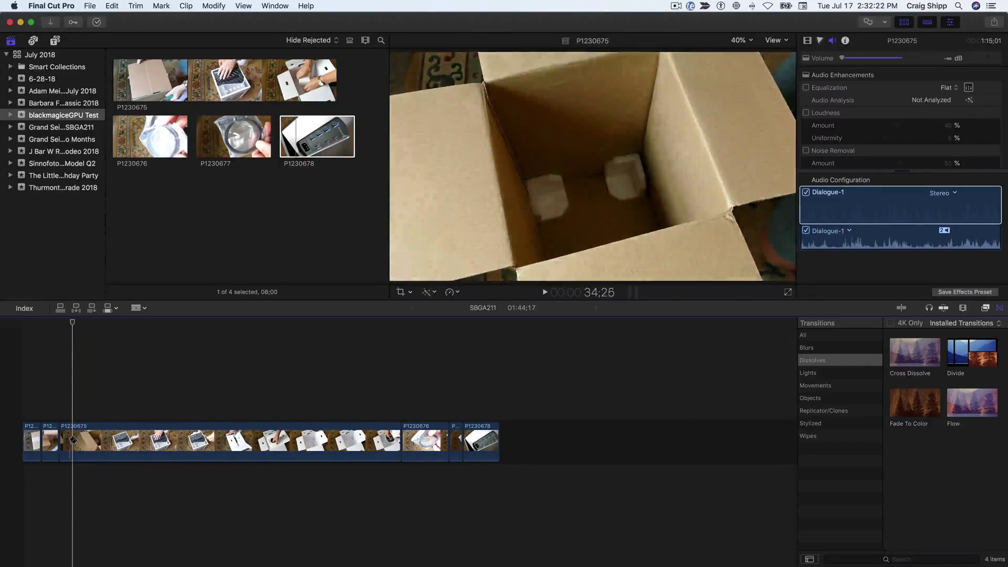
pyautogui.press('Left')
pyautogui.press('Left')
pyautogui.press('Left')
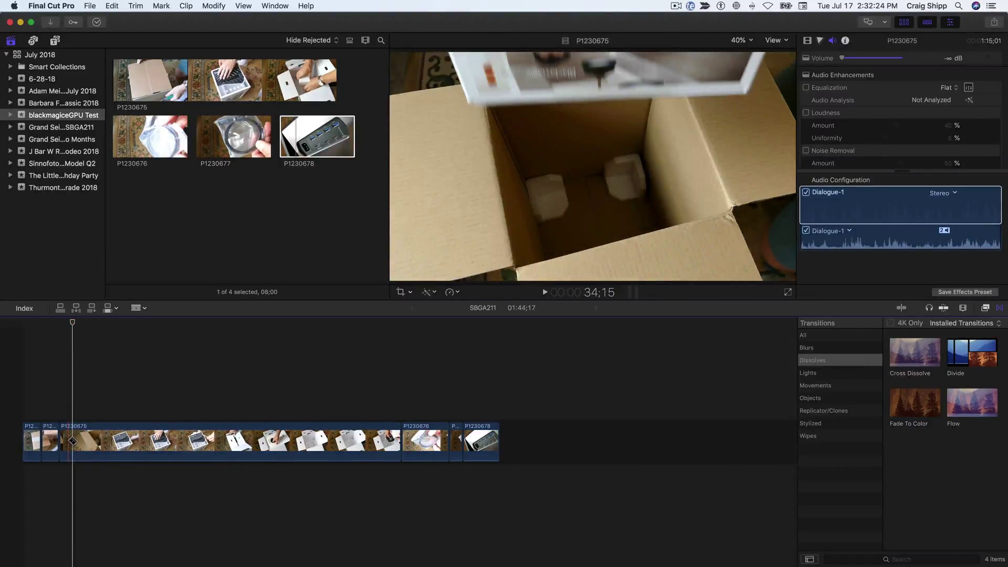
pyautogui.moveTo(73, 441); pyautogui.dragTo(142, 440)
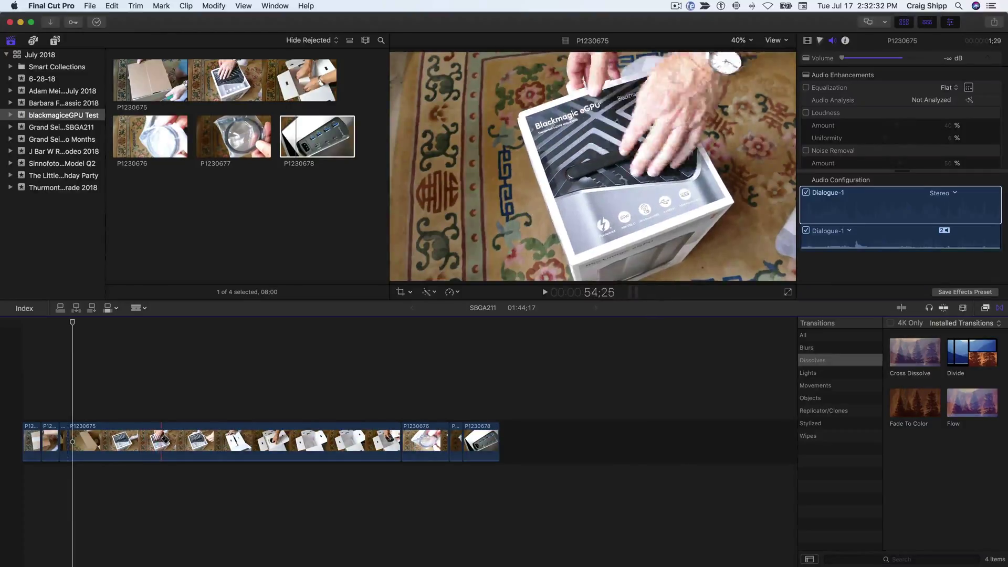
pyautogui.moveTo(161, 440); pyautogui.dragTo(167, 440)
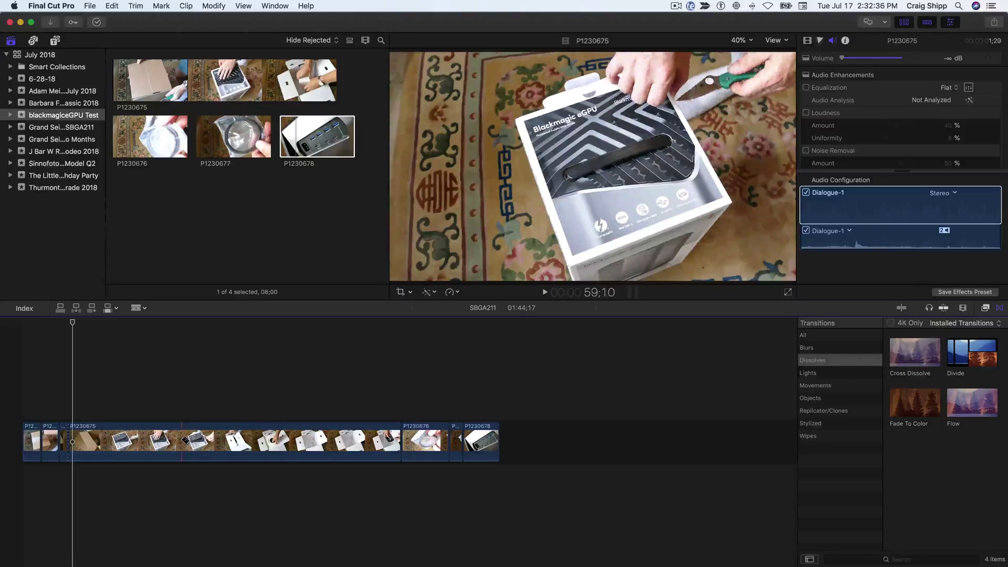
pyautogui.click(181, 439)
pyautogui.press('a')
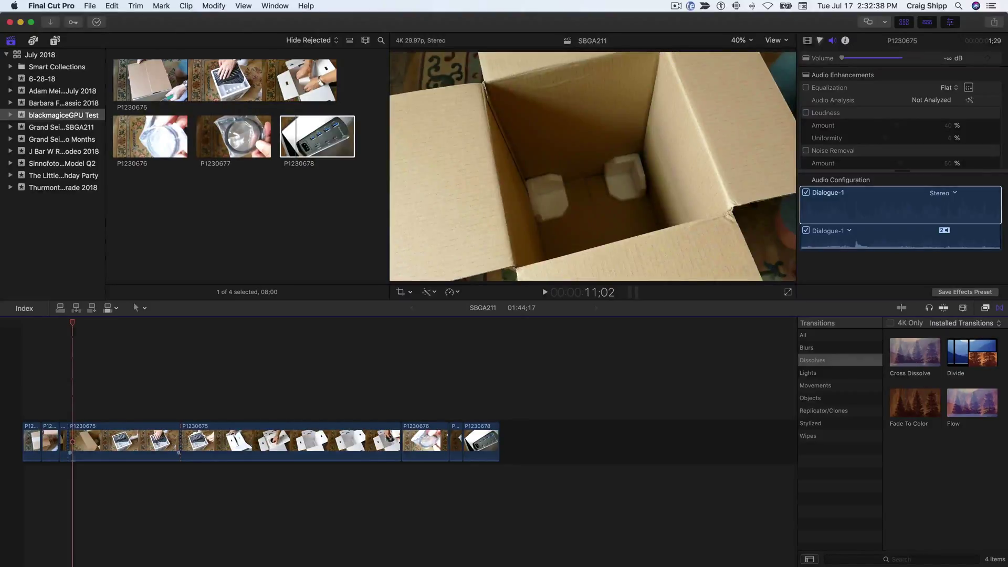
pyautogui.click(153, 441)
pyautogui.press('Delete')
# Play on to 13;08, blade the unboxing clip there and just before the opened white box, and delete the 11;22 section between the cuts
pyautogui.press('super+4')
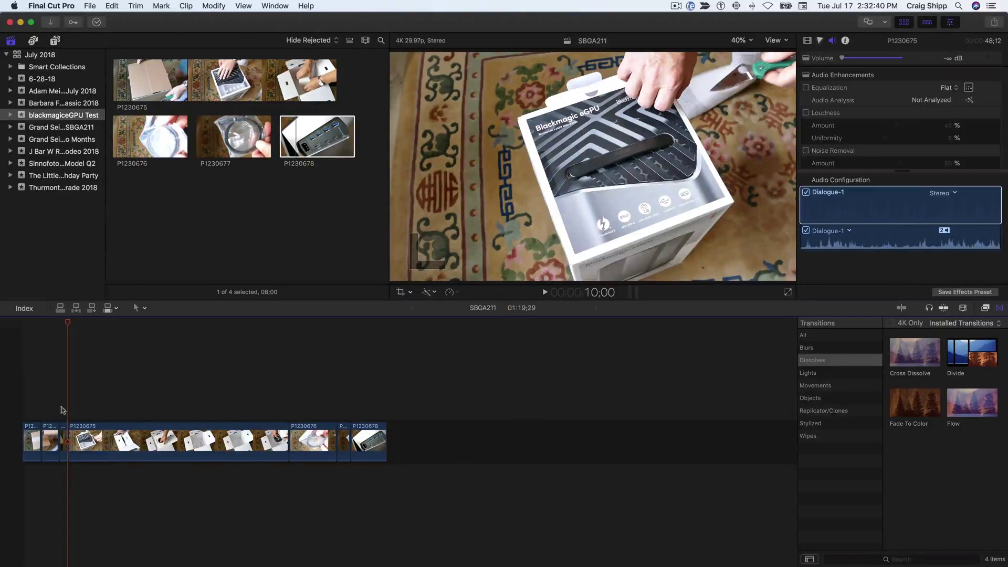
pyautogui.press('j')
pyautogui.press('l')
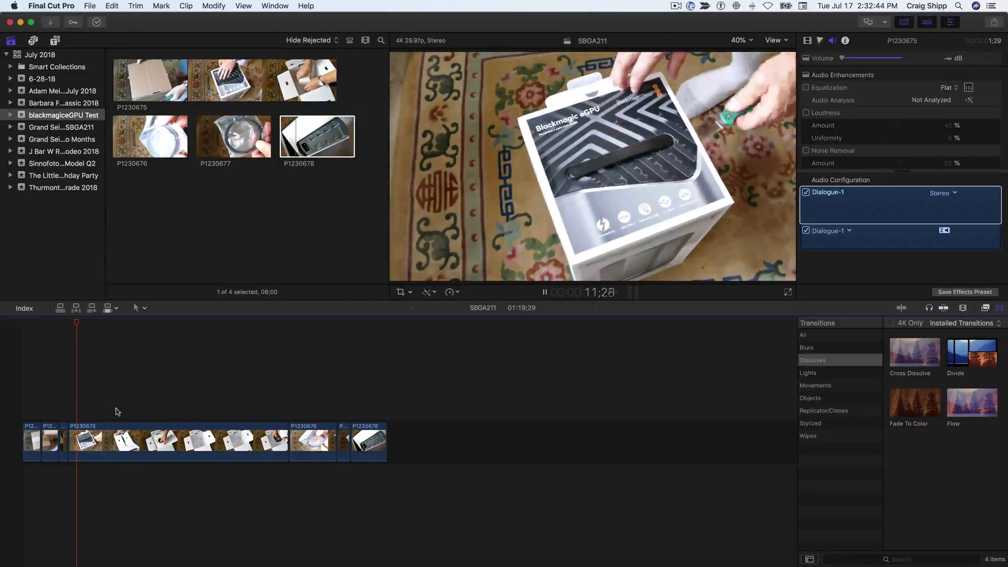
pyautogui.press('k')
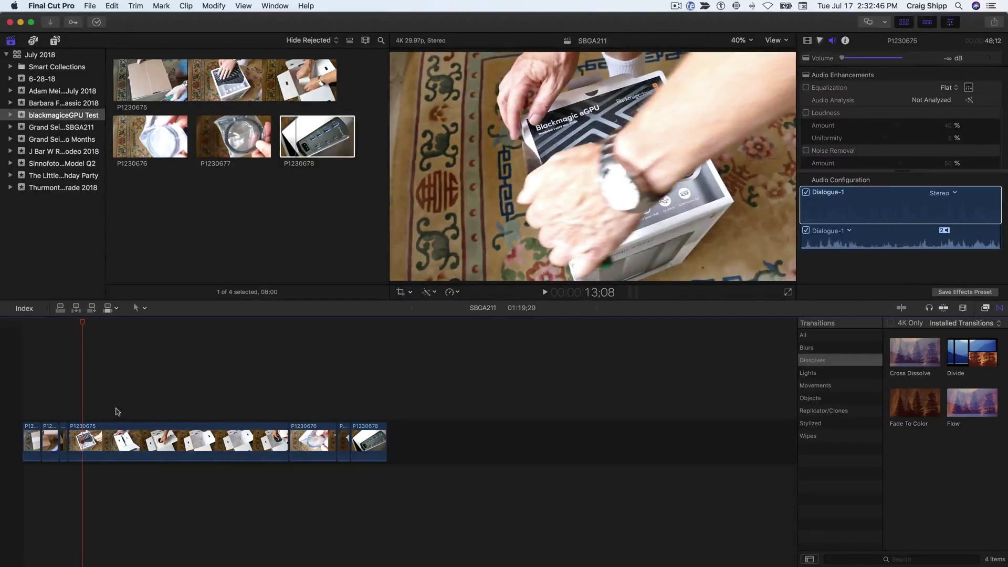
pyautogui.press('cmd+b')
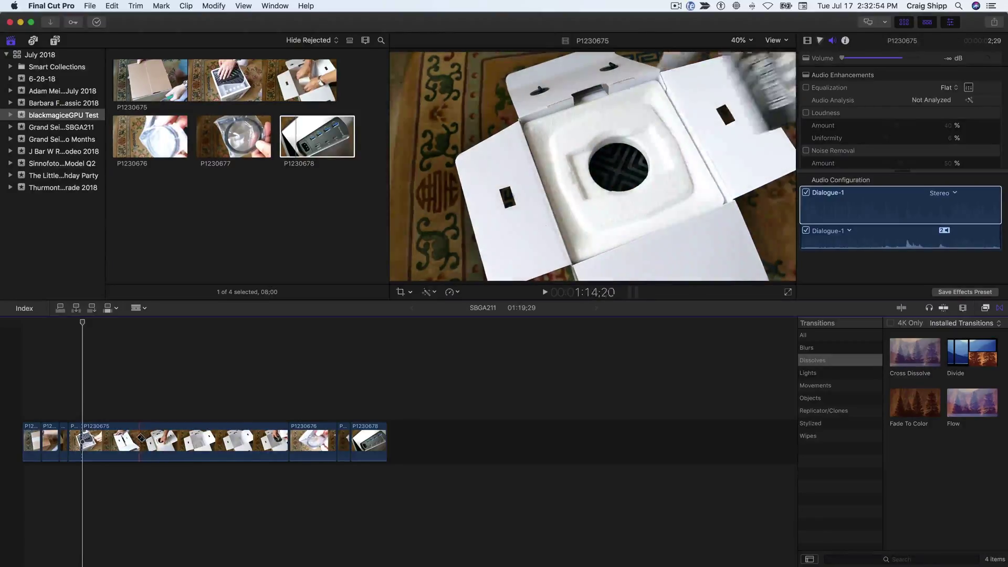
pyautogui.press('super+b')
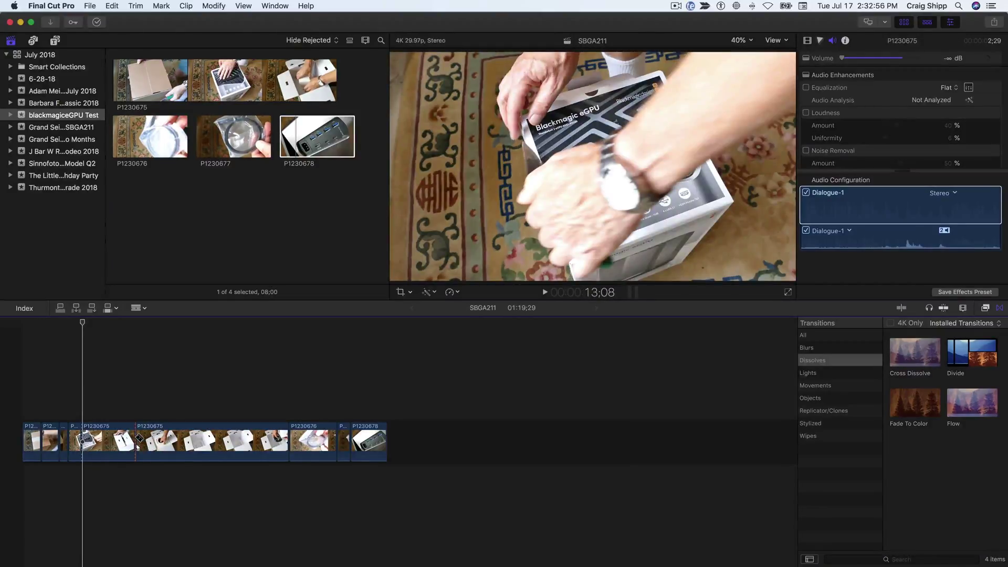
pyautogui.press('a')
pyautogui.click(110, 436)
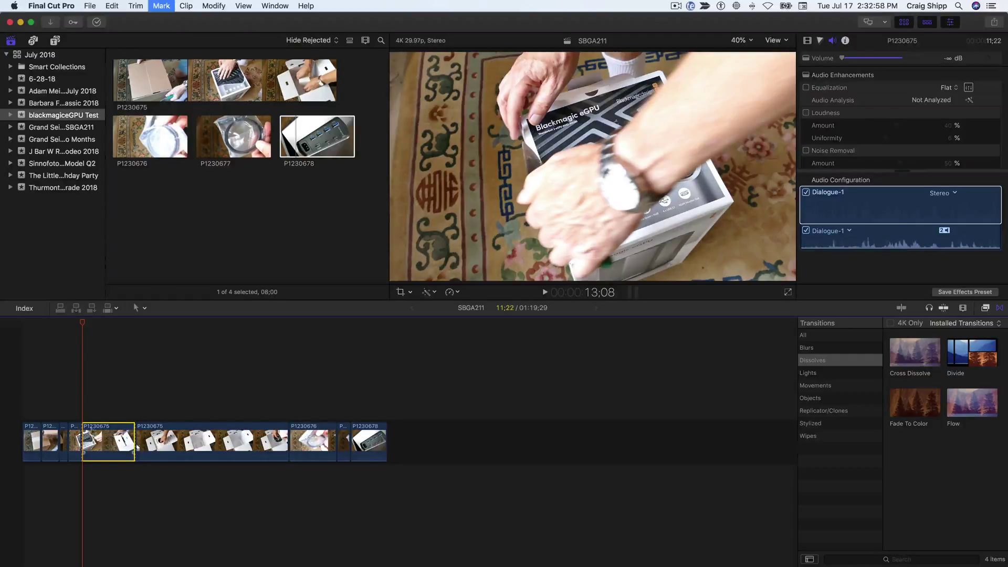
pyautogui.press('Delete')
# Play on to 25;19, blade P1230675 there and just before the accessory box is lifted out, and delete the 13;14 section between
pyautogui.hotkey('shift', '/')
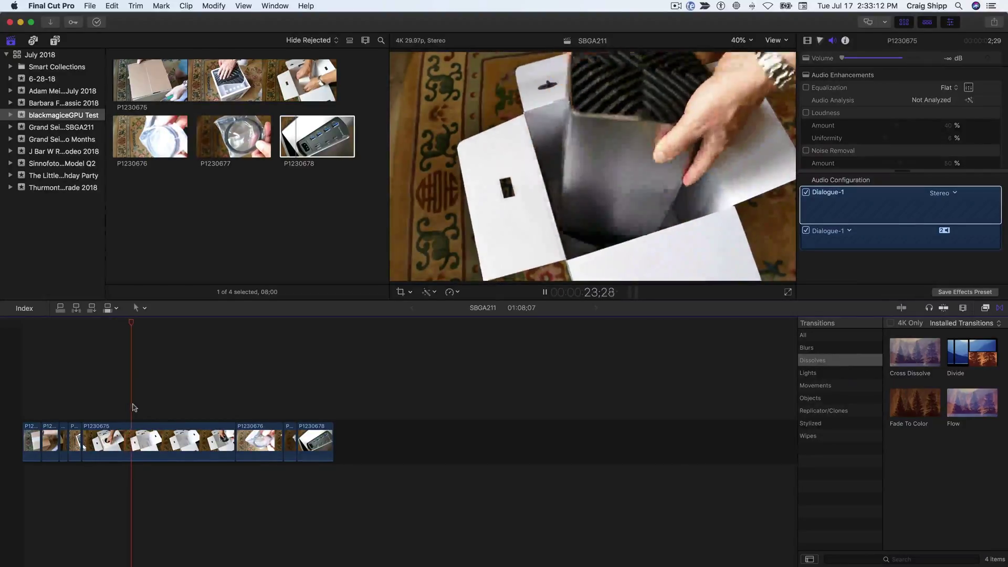
pyautogui.press('space')
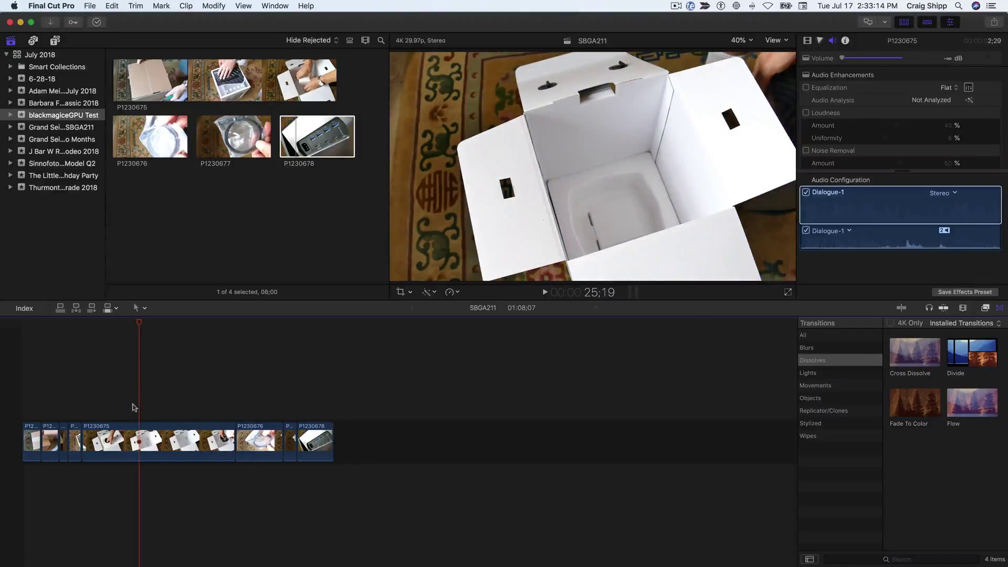
pyautogui.press('b')
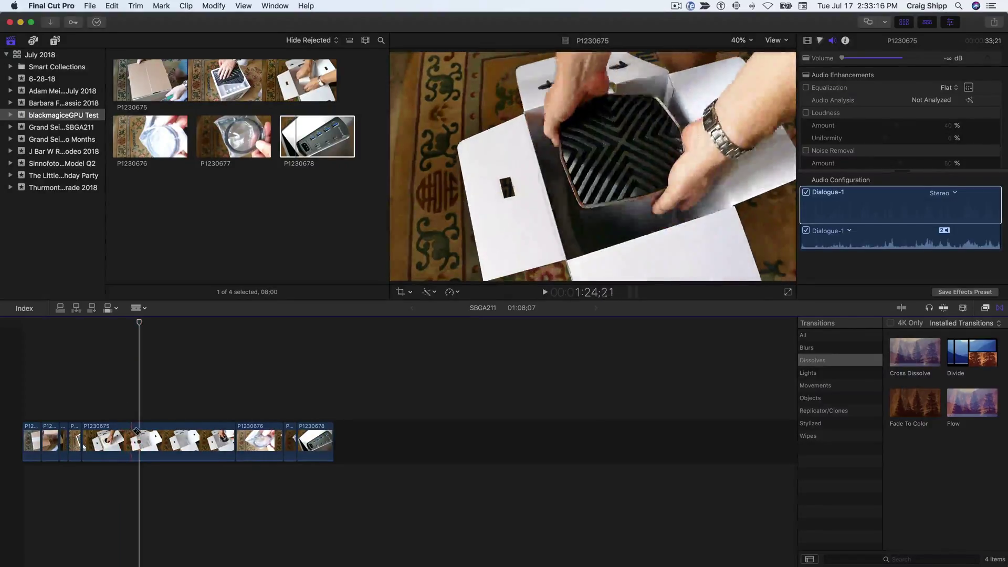
pyautogui.click(138, 435)
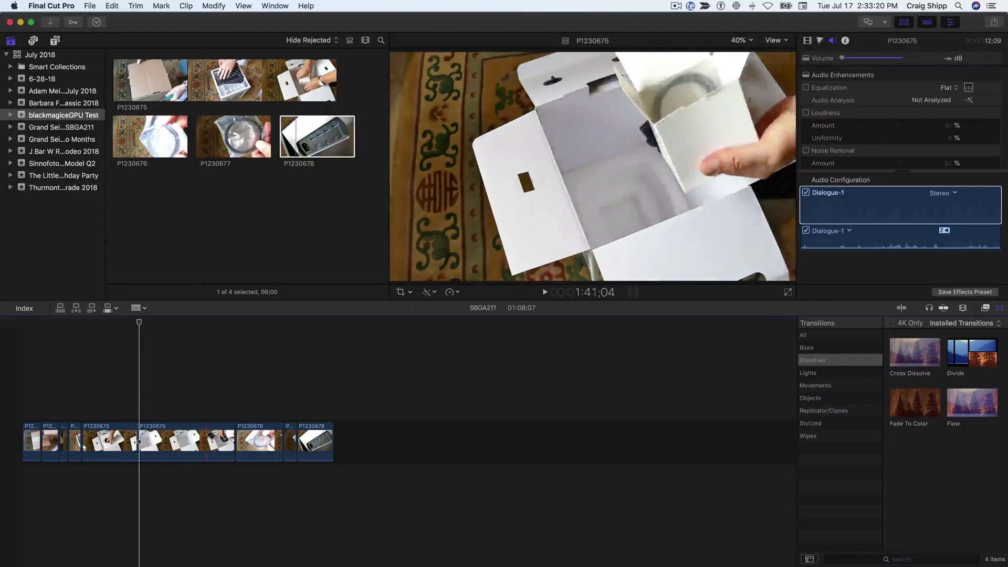
pyautogui.click(200, 440)
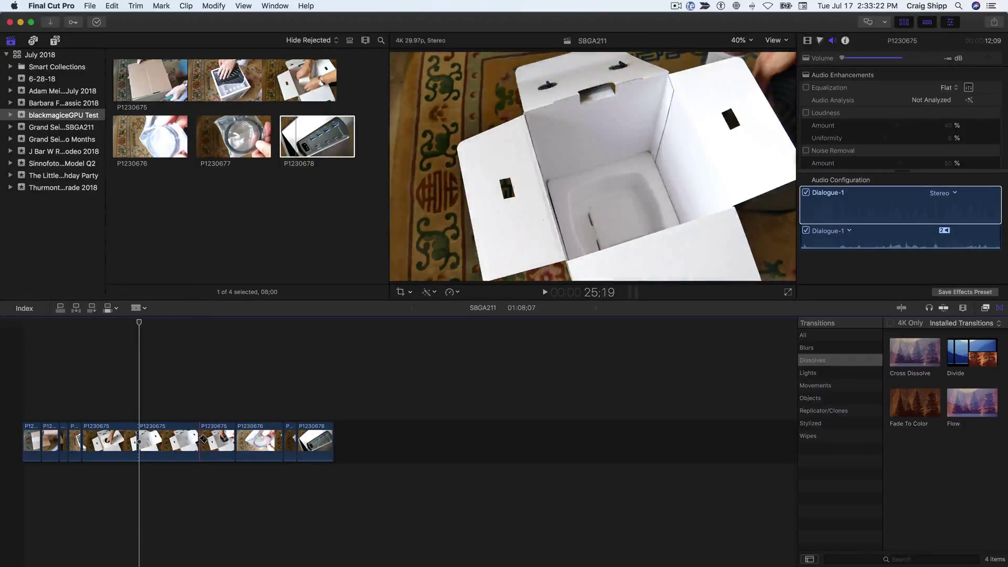
pyautogui.press('a')
pyautogui.click(173, 438)
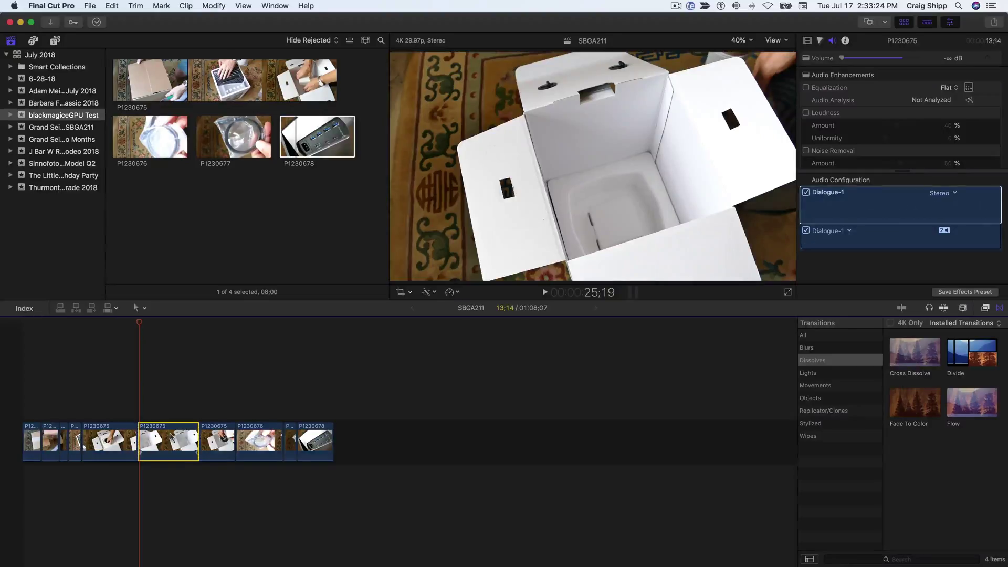
pyautogui.press('Delete')
# Play on to 30;22 and trim the end of the last P1230675 clip back to about the playhead
pyautogui.press('space')
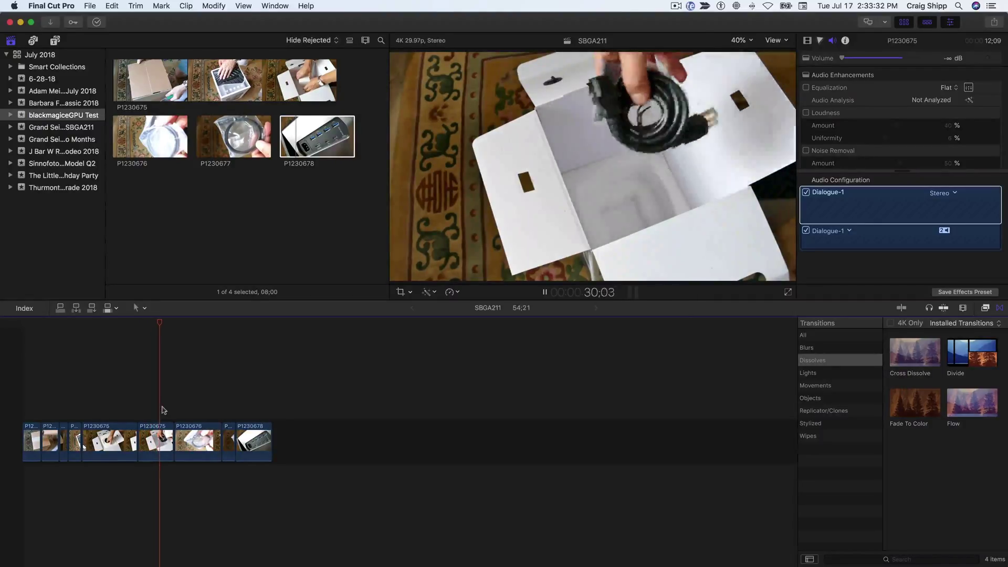
pyautogui.press('space')
pyautogui.click(164, 436)
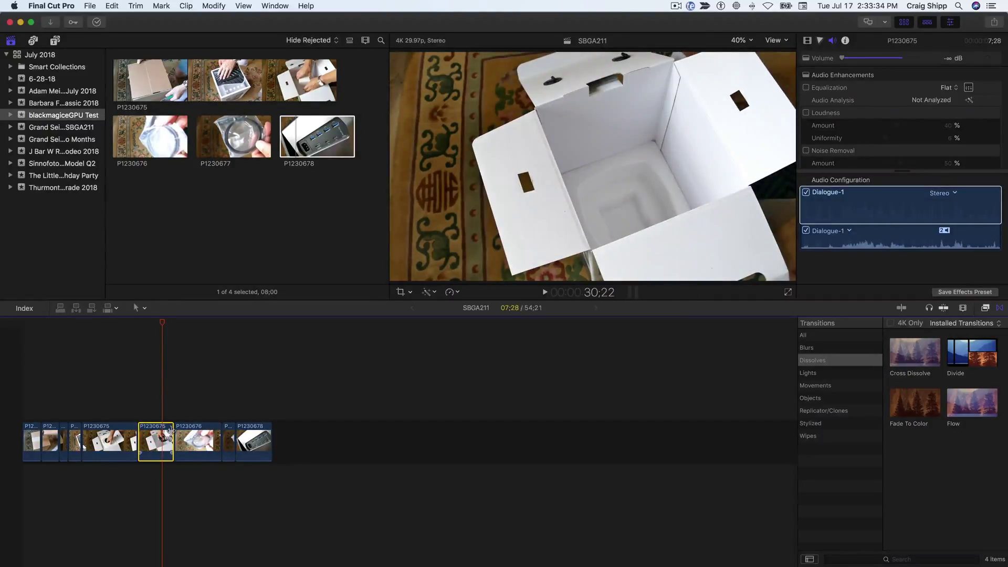
pyautogui.moveTo(170, 431); pyautogui.dragTo(163, 434)
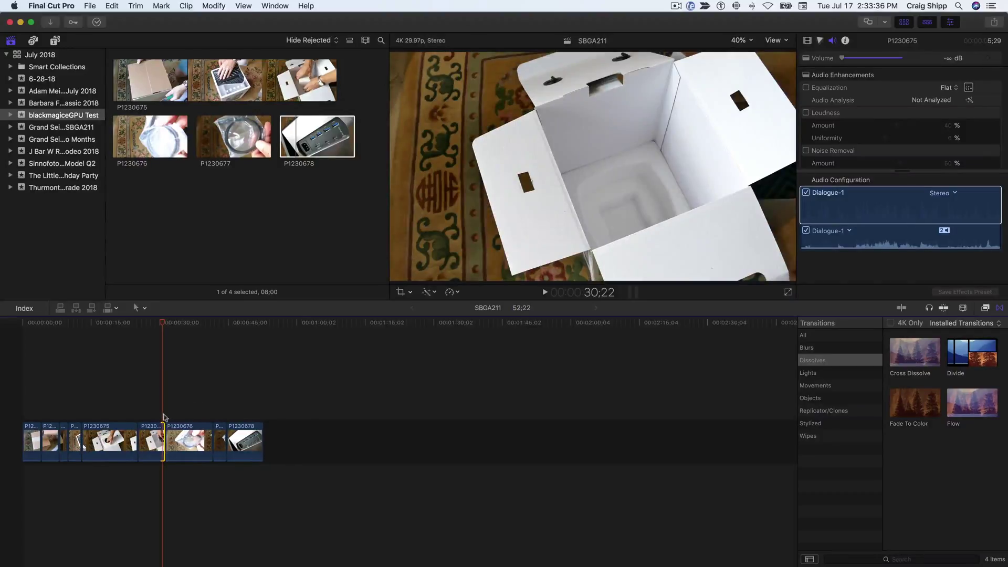
# Play on into P1230676, stop at 35;09 and activate the Range Selection tool
pyautogui.press('space')
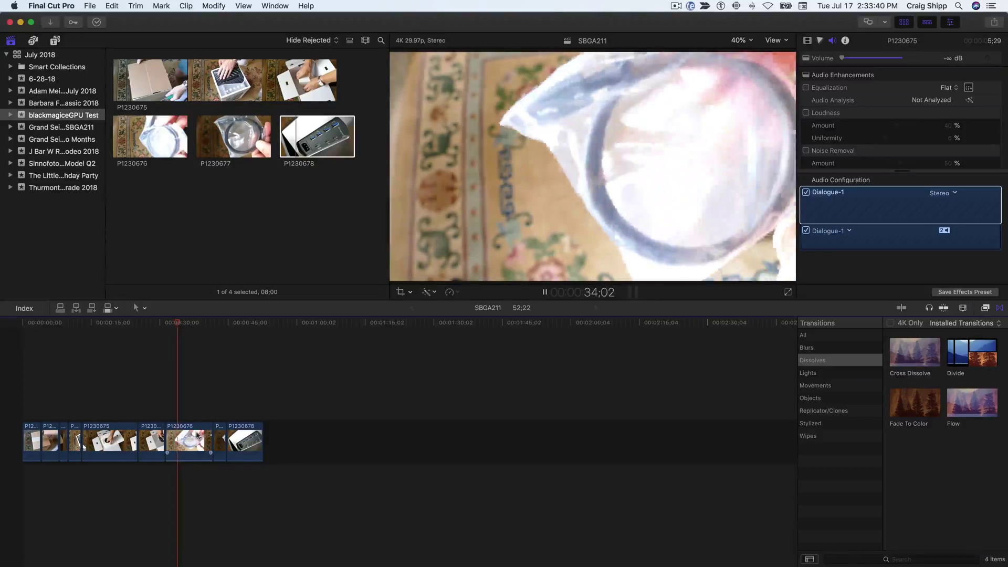
pyautogui.press('space')
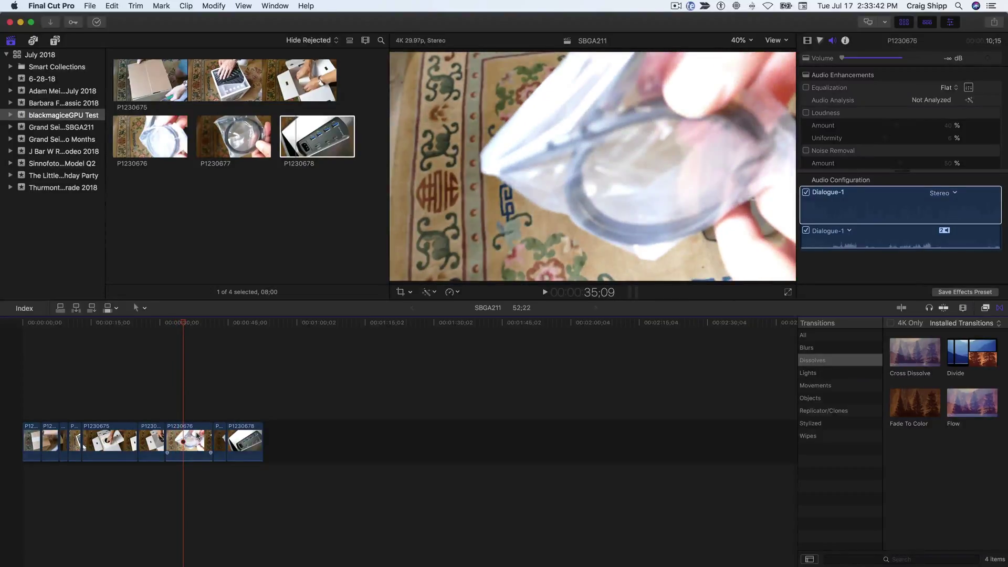
pyautogui.press('r')
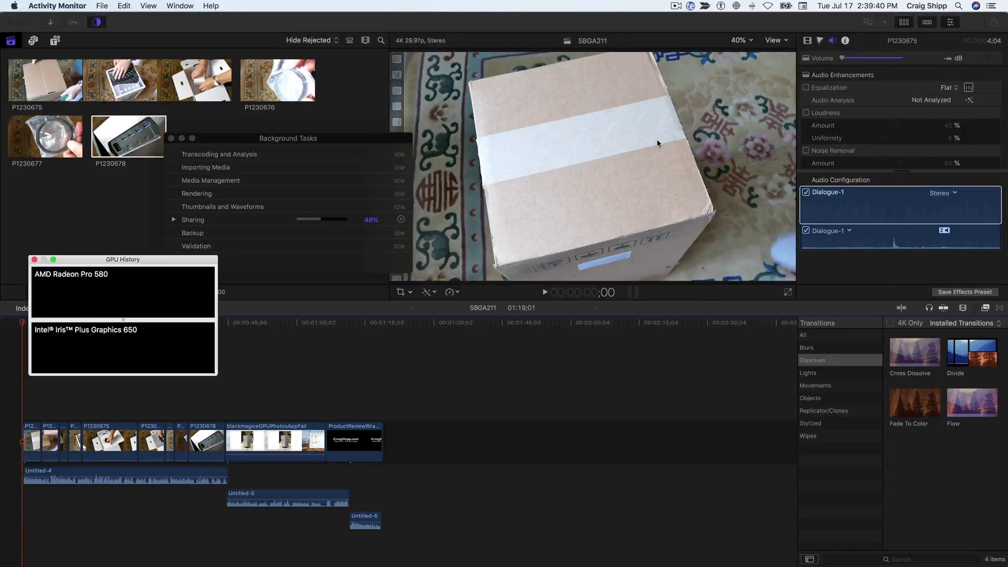
# Inspect CPU and memory use in Activity Monitor's process window alongside GPU History during the export, and dismiss the share notification
pyautogui.press('super+1')
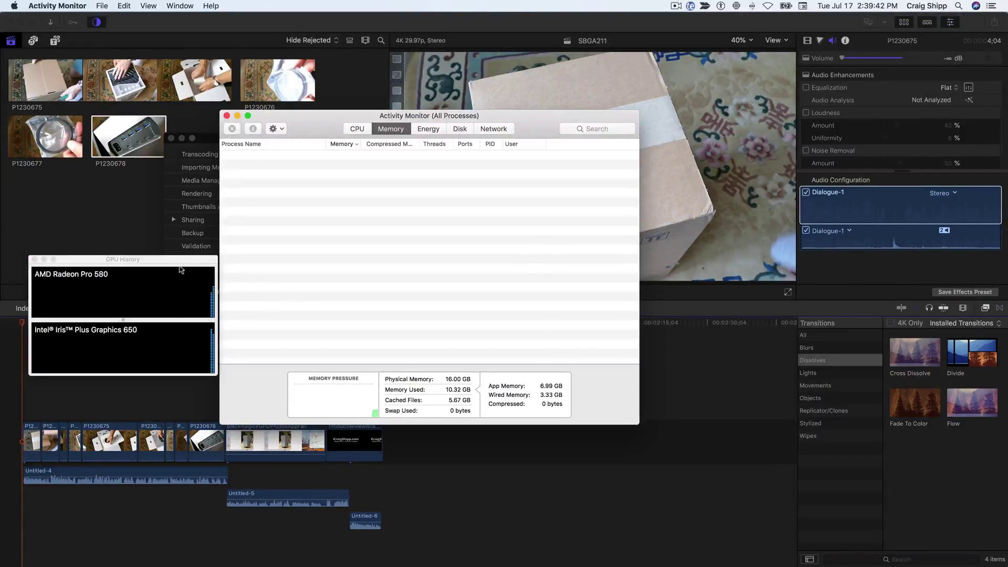
pyautogui.moveTo(178, 264); pyautogui.dragTo(175, 262)
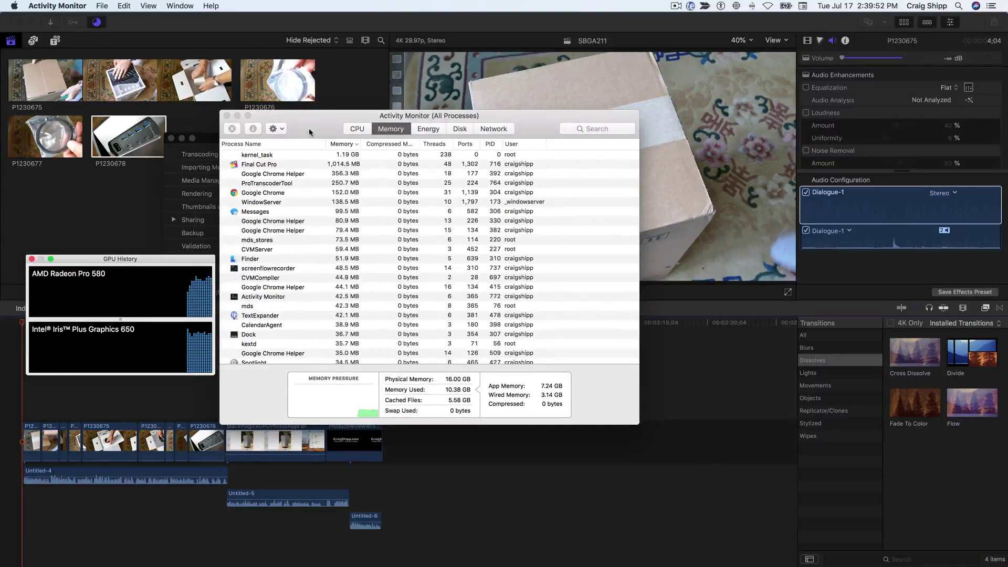
pyautogui.click(351, 130)
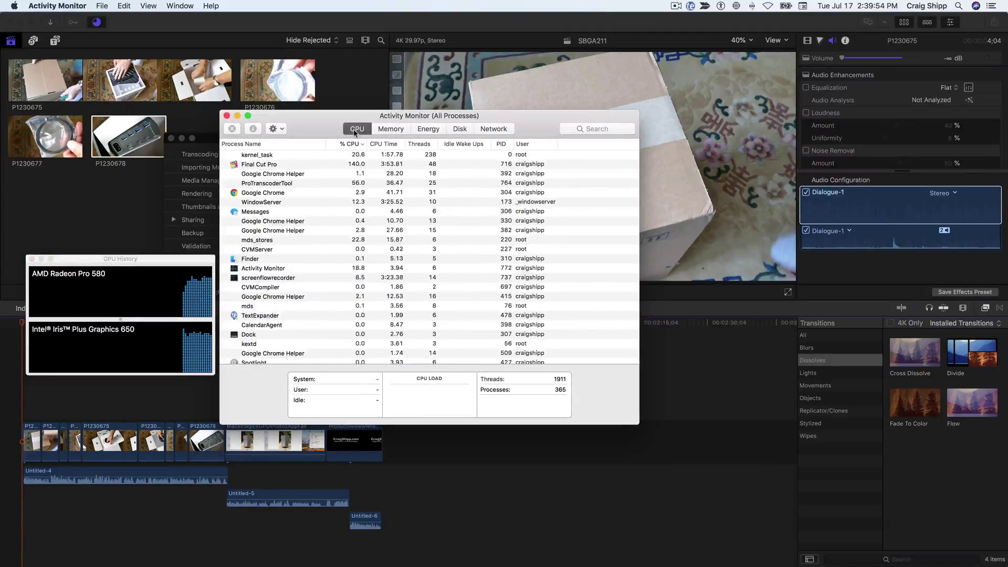
pyautogui.click(390, 129)
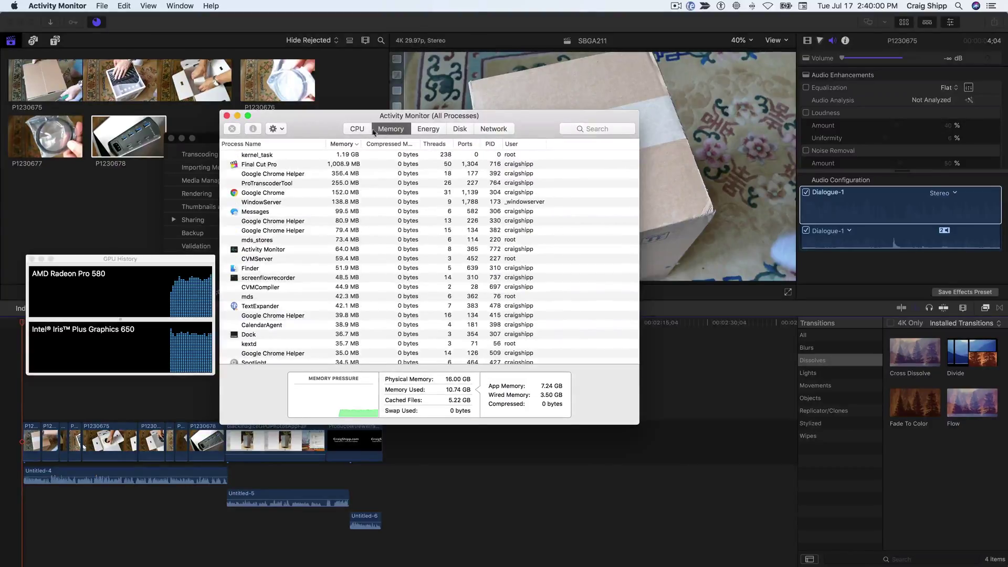
pyautogui.moveTo(301, 129); pyautogui.dragTo(515, 135)
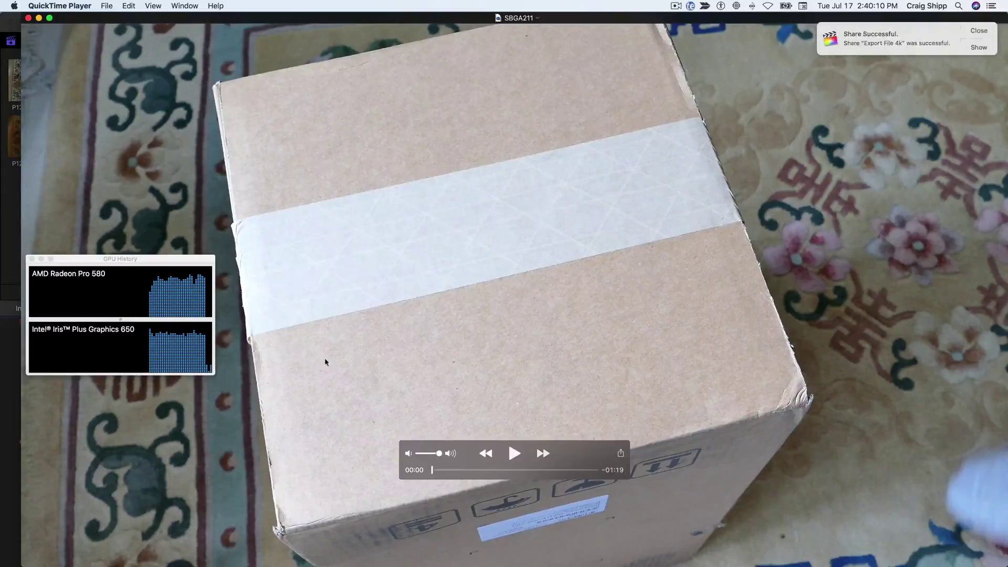
pyautogui.click(978, 30)
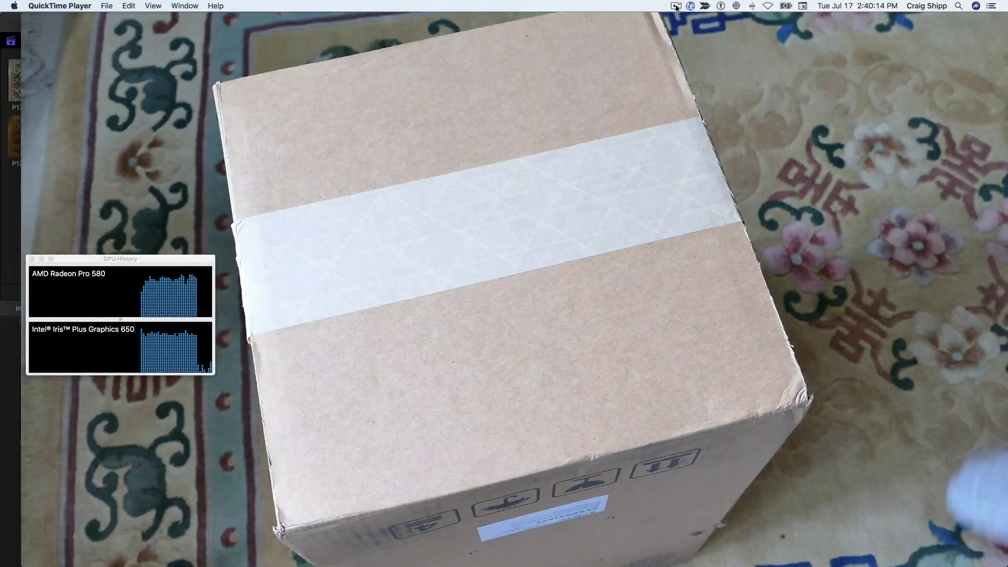